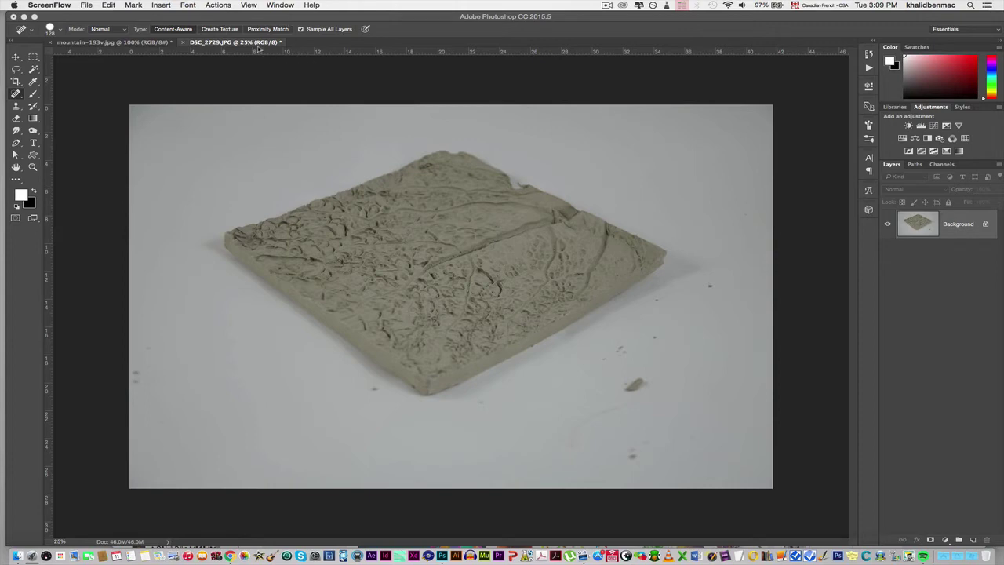
Step: Open the Levels adjustment for the DSC_2729.JPG photo and move its dialog slightly away from the panels
click(259, 49)
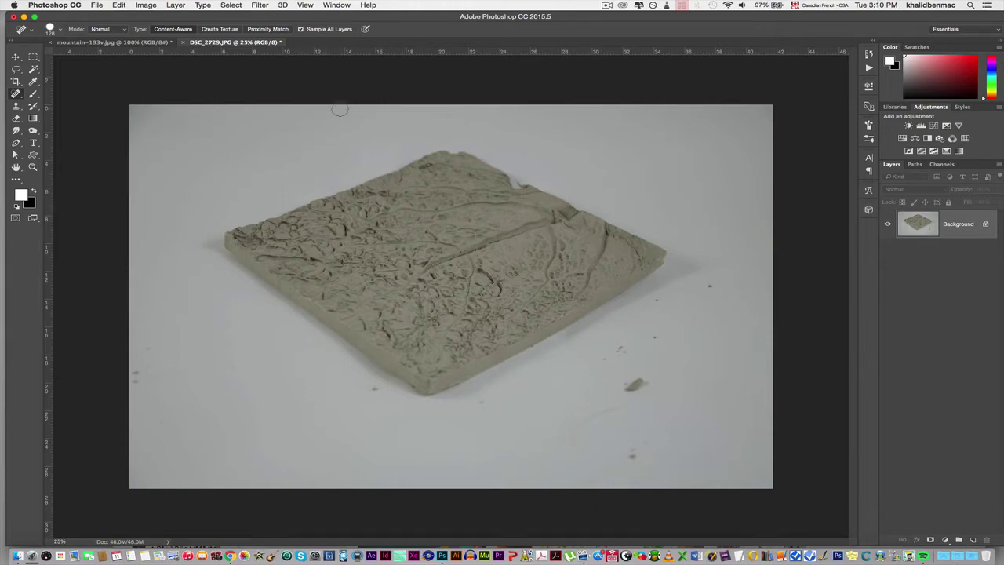
click(145, 5)
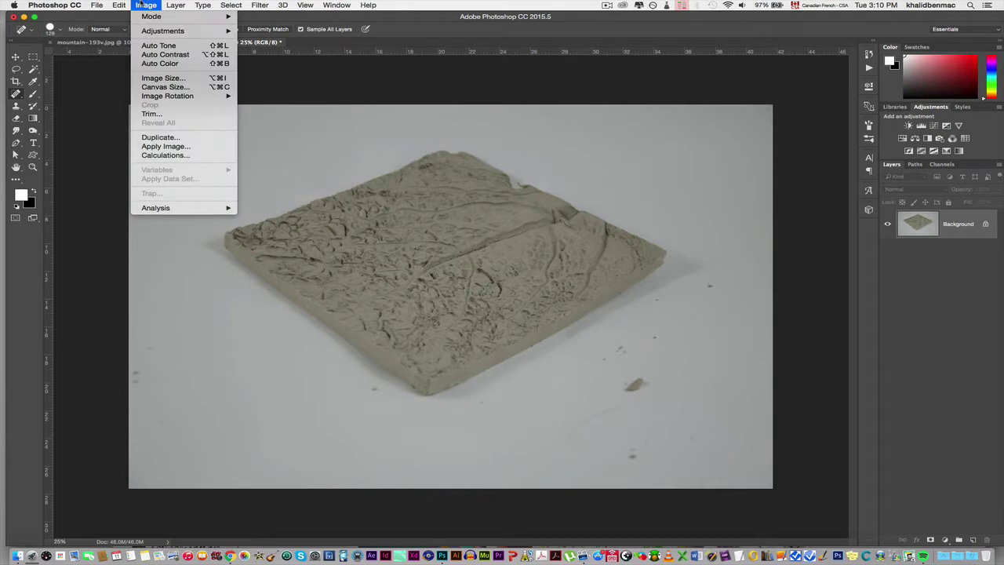
mouse_move(199, 35)
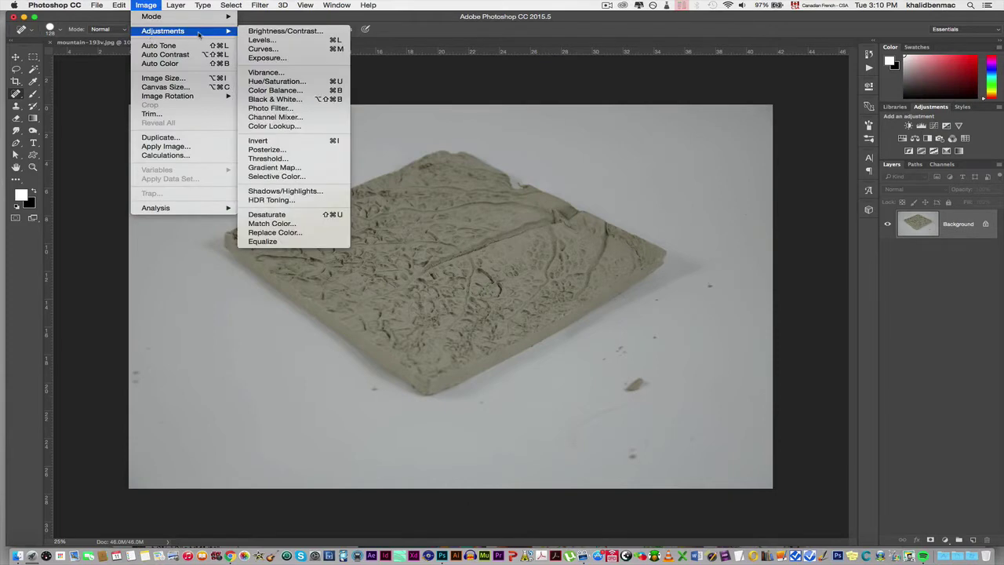
click(261, 40)
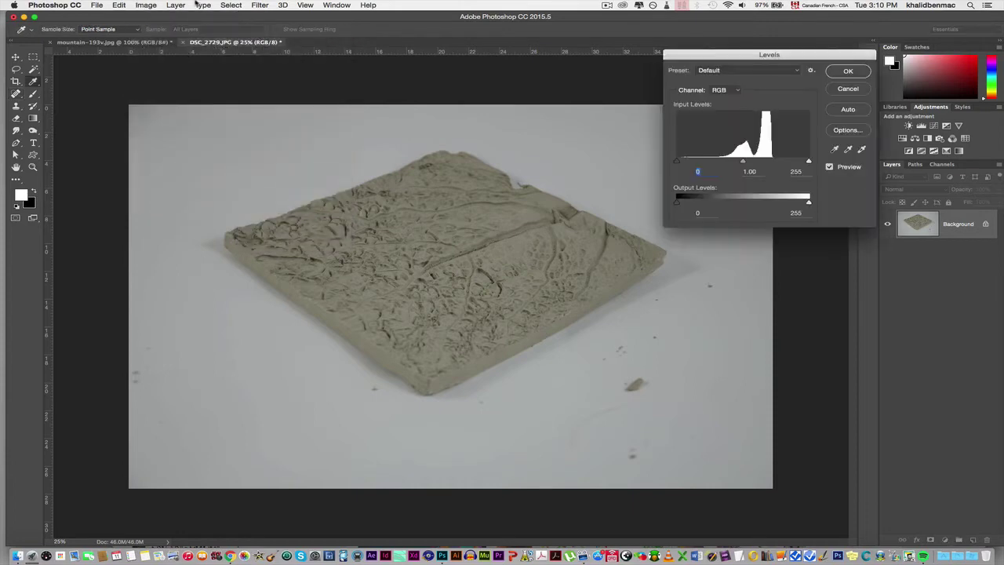
click(146, 6)
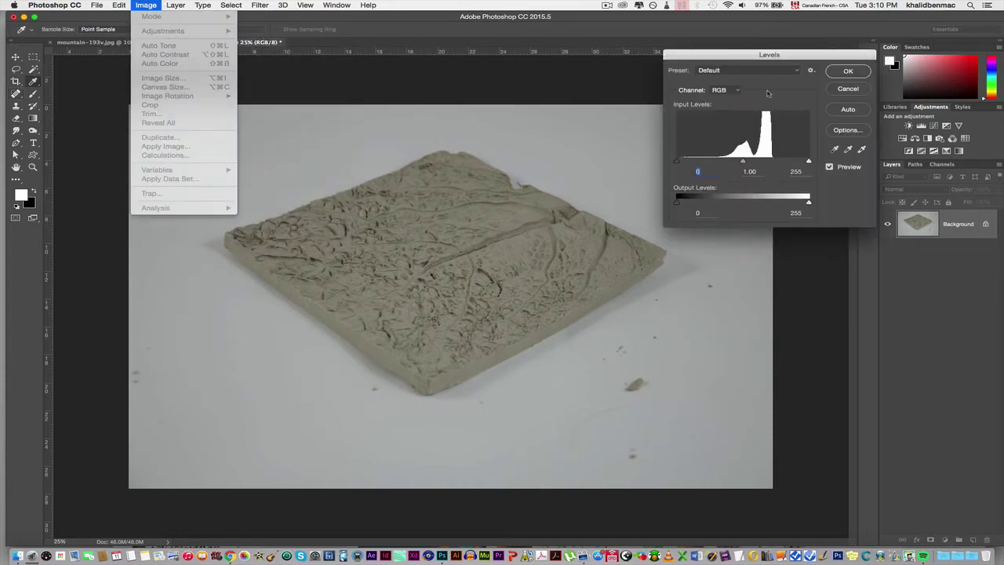
click(759, 58)
drag(760, 56, 729, 50)
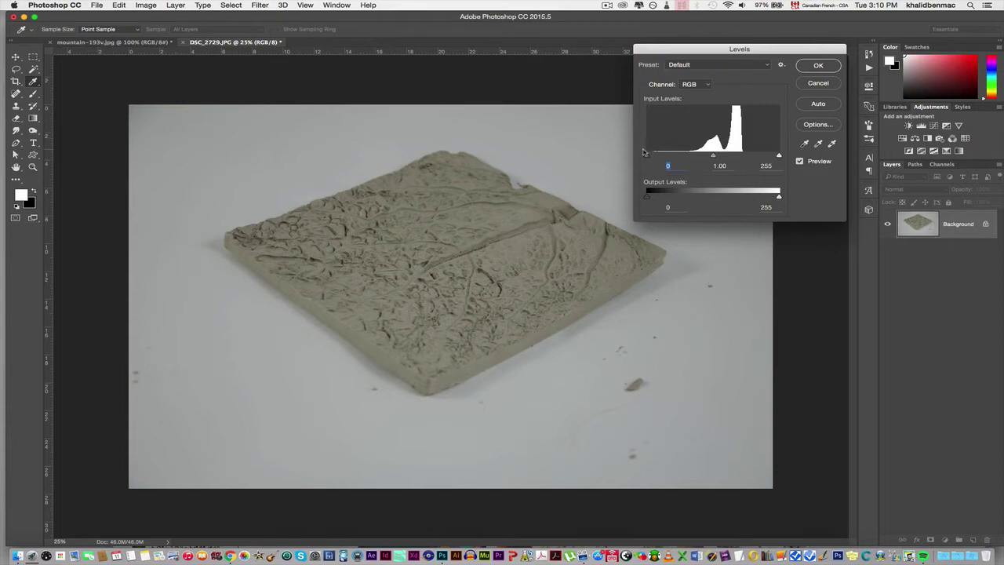
drag(648, 156, 634, 156)
drag(651, 158, 692, 162)
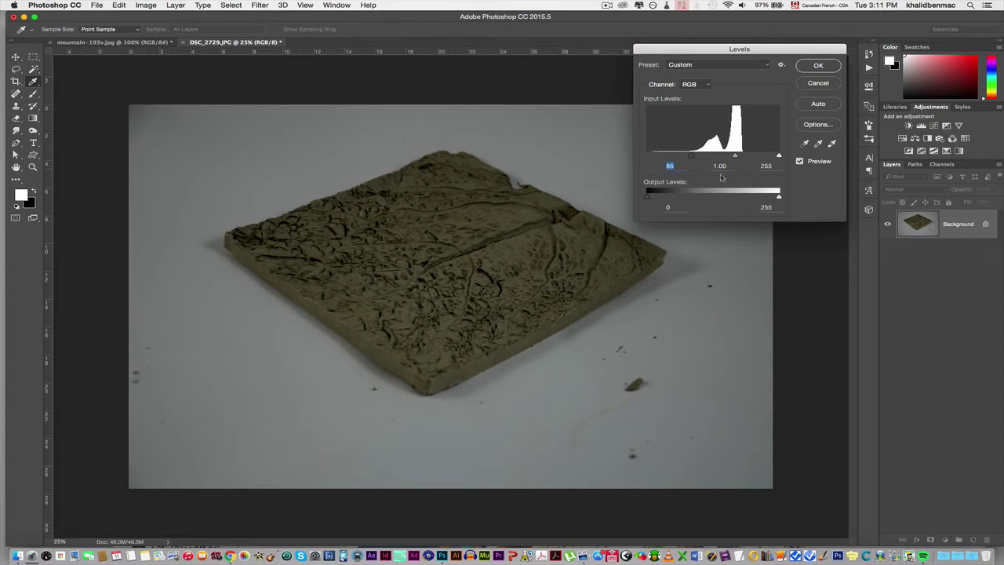
drag(692, 155, 642, 156)
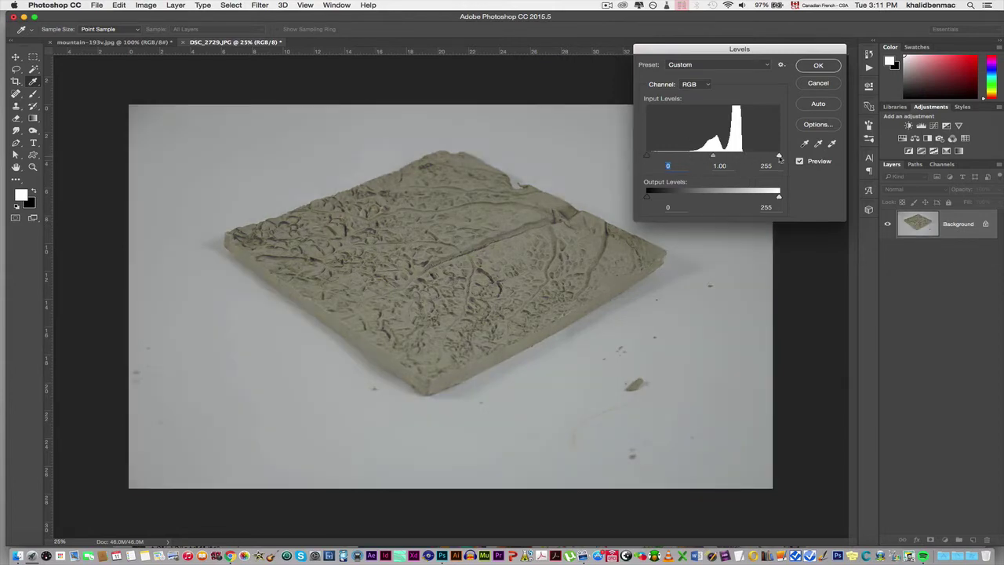
Step: Set the white input level to 187 and the black input level to 58, and apply the Levels adjustment
mouse_move(778, 158)
mouse_down()
mouse_move(741, 159)
mouse_move(778, 158)
mouse_up()
double_click(766, 165)
drag(779, 157, 743, 156)
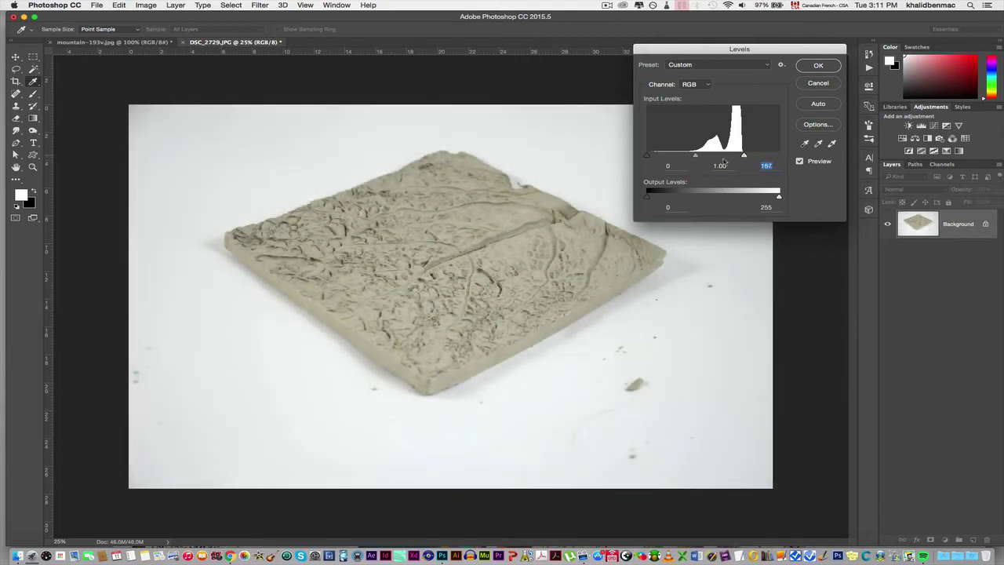
drag(648, 156, 667, 159)
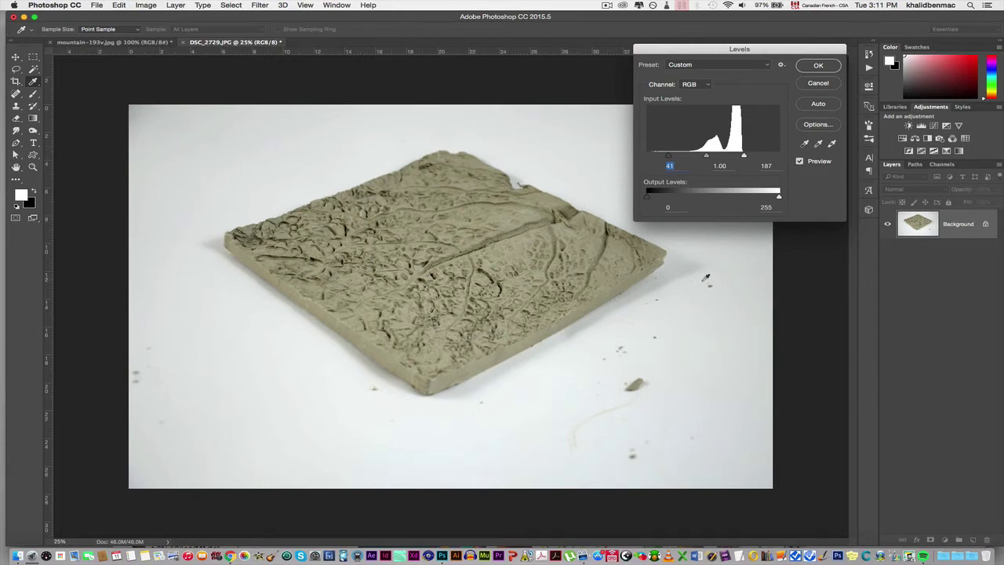
drag(670, 157, 672, 157)
drag(675, 158, 679, 157)
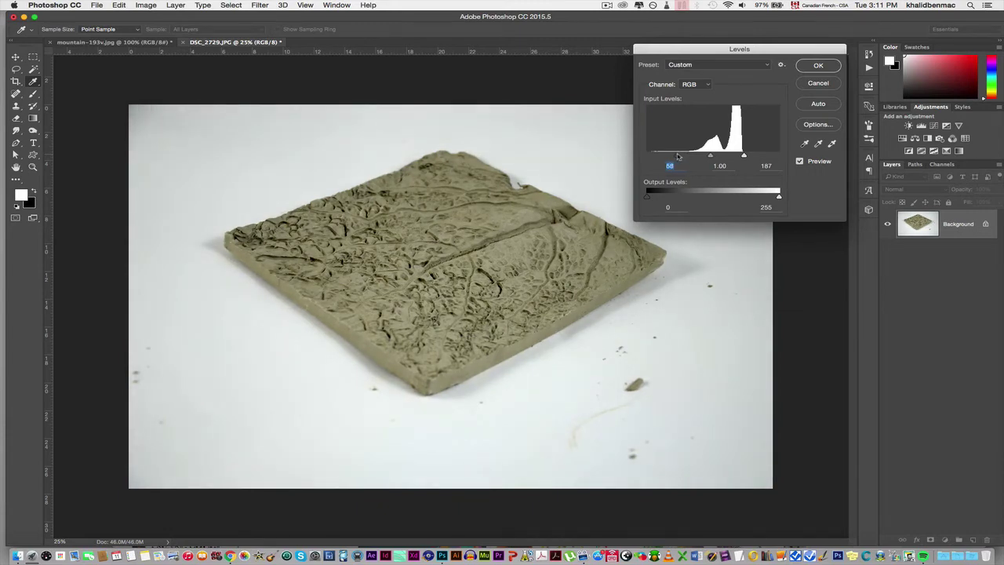
click(818, 67)
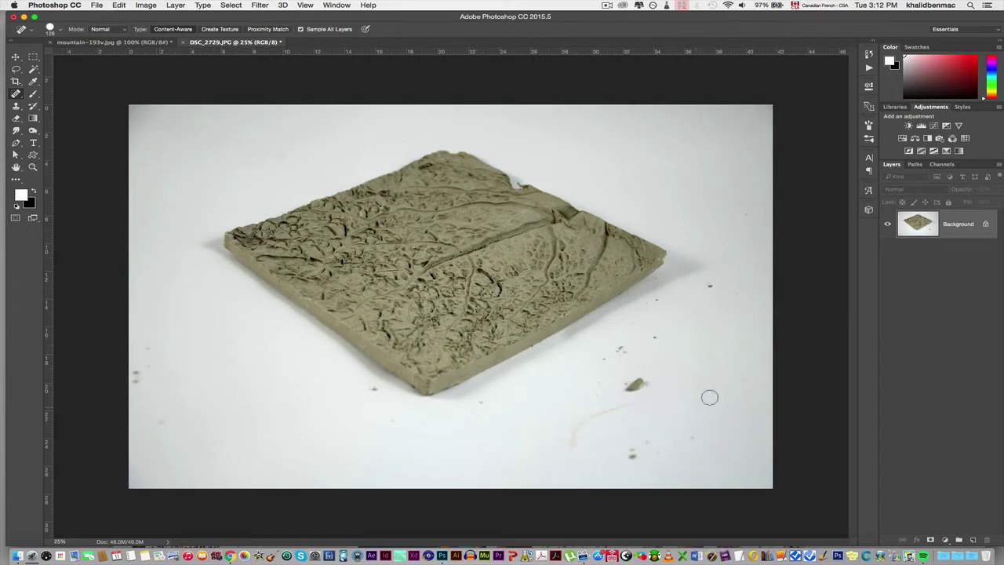
Step: Choose the Spot Healing Brush and set its brush size to 185 px
right_click(16, 93)
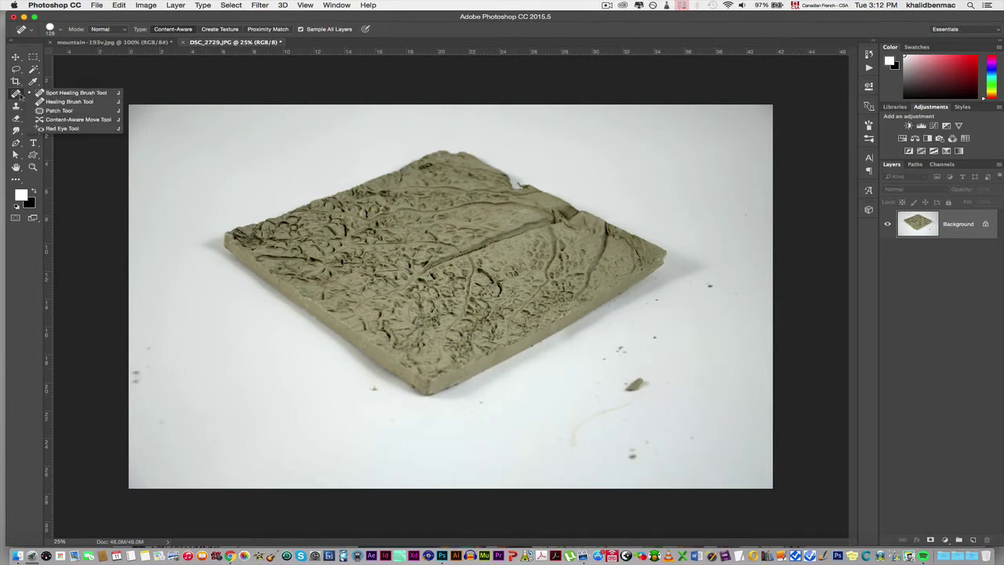
click(63, 94)
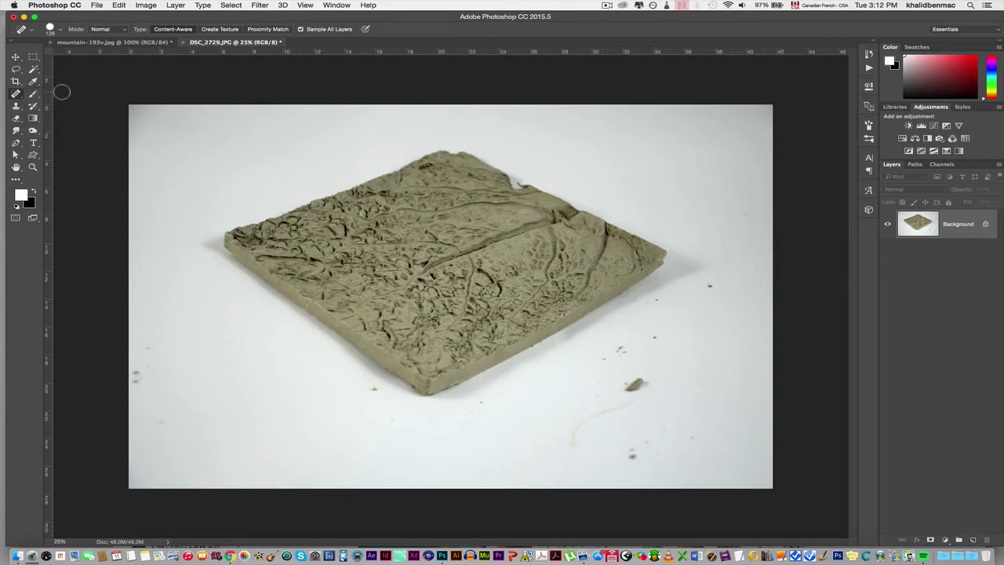
click(59, 33)
drag(83, 52, 90, 56)
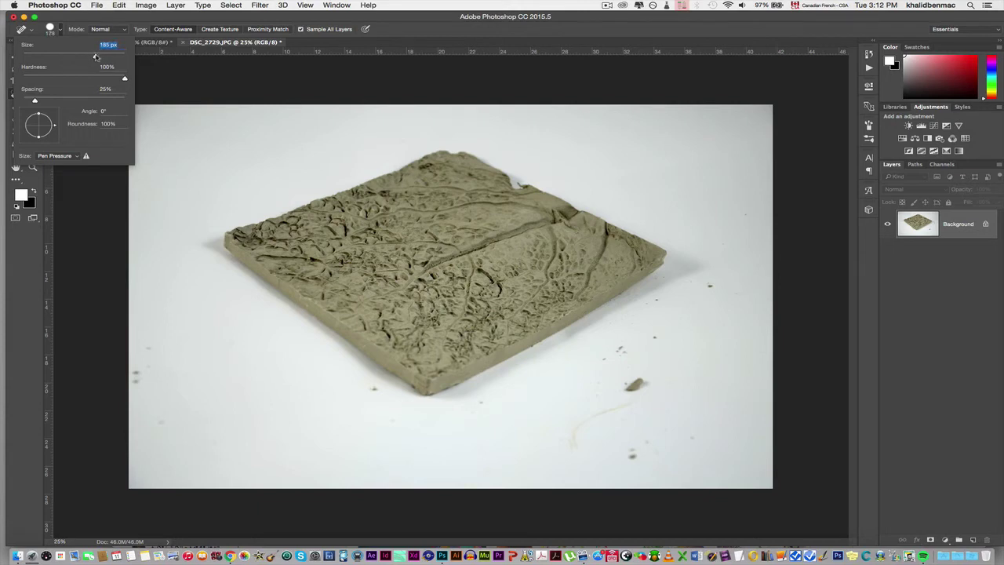
click(456, 38)
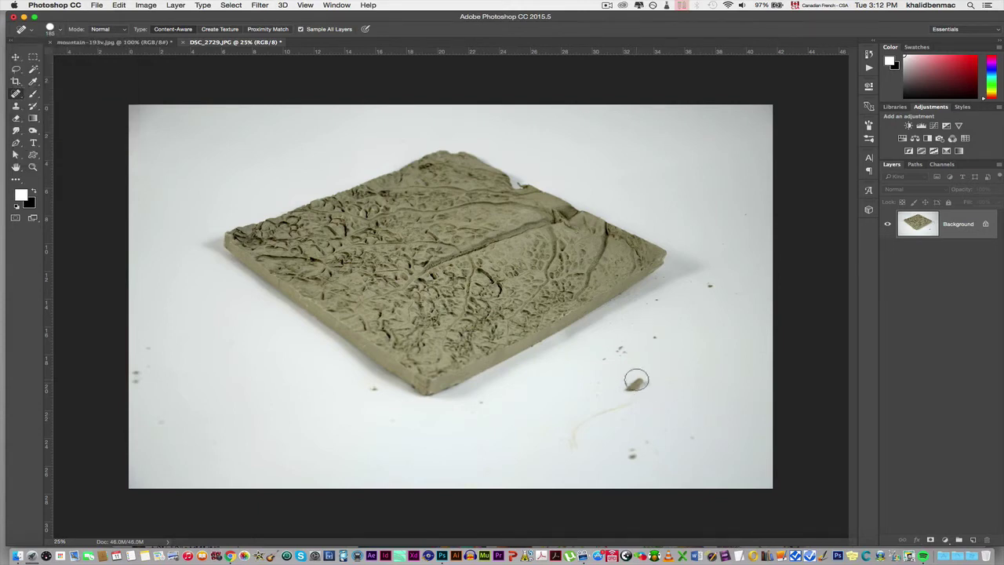
Step: Paint over the clay crumbs and dark specks on the white background around the slab with the Spot Healing Brush
drag(637, 380, 631, 383)
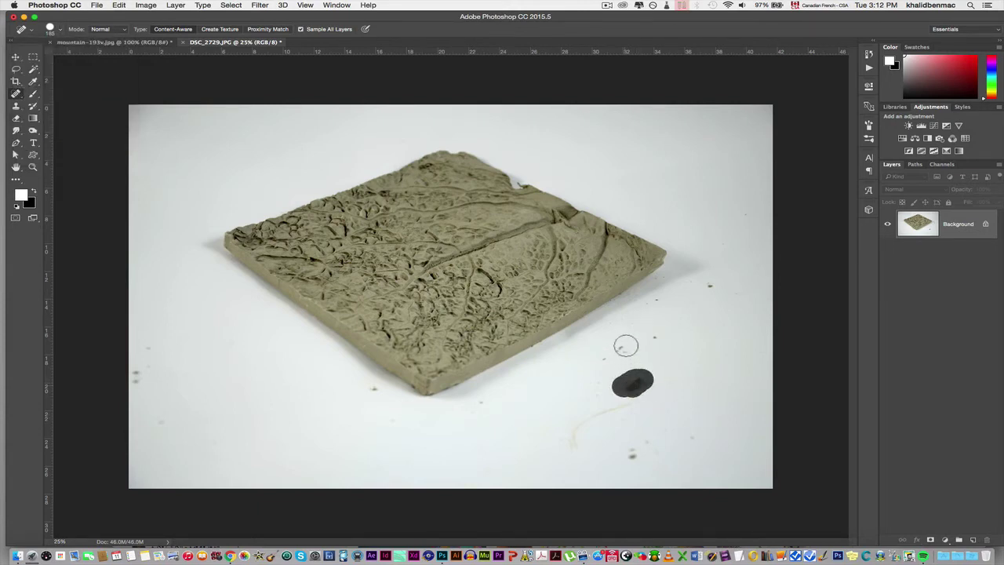
mouse_move(623, 346)
mouse_down()
mouse_move(614, 350)
mouse_move(626, 362)
mouse_move(665, 331)
mouse_up()
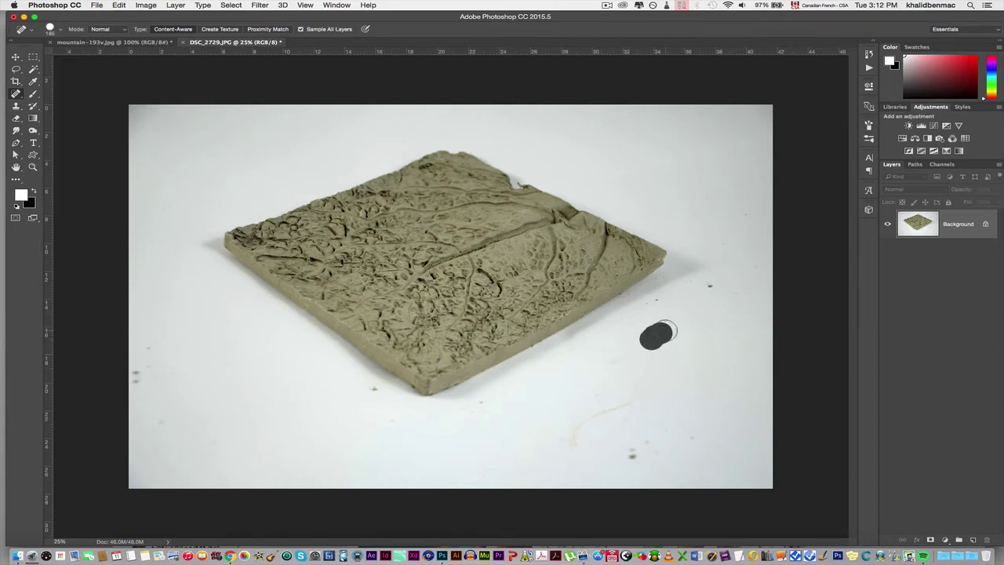
drag(717, 287, 693, 290)
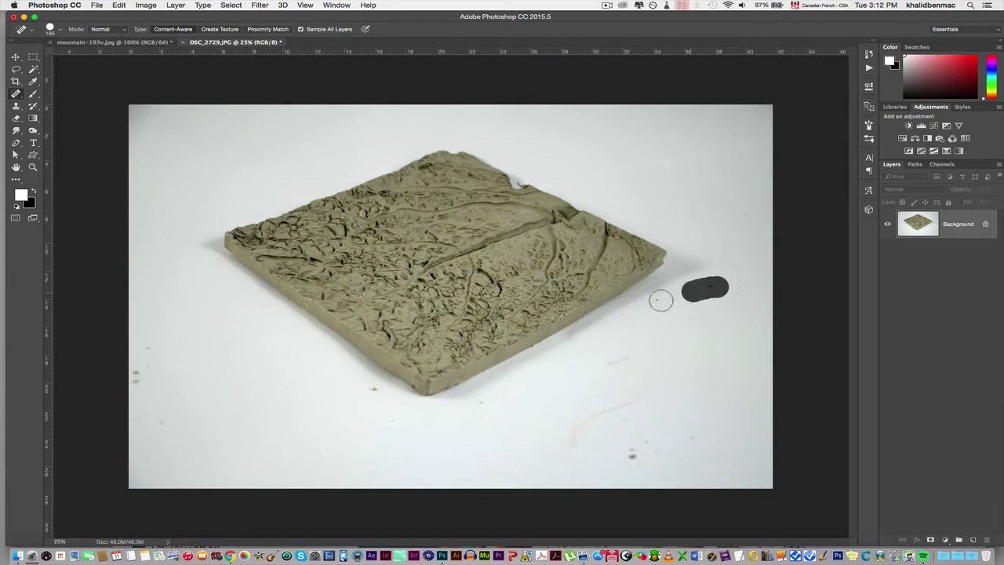
click(660, 302)
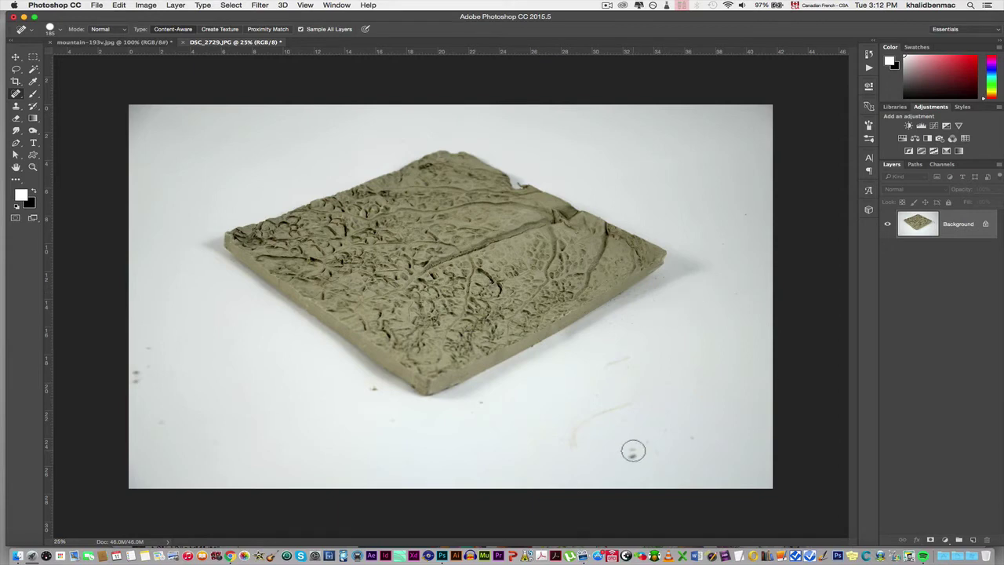
click(633, 451)
click(367, 392)
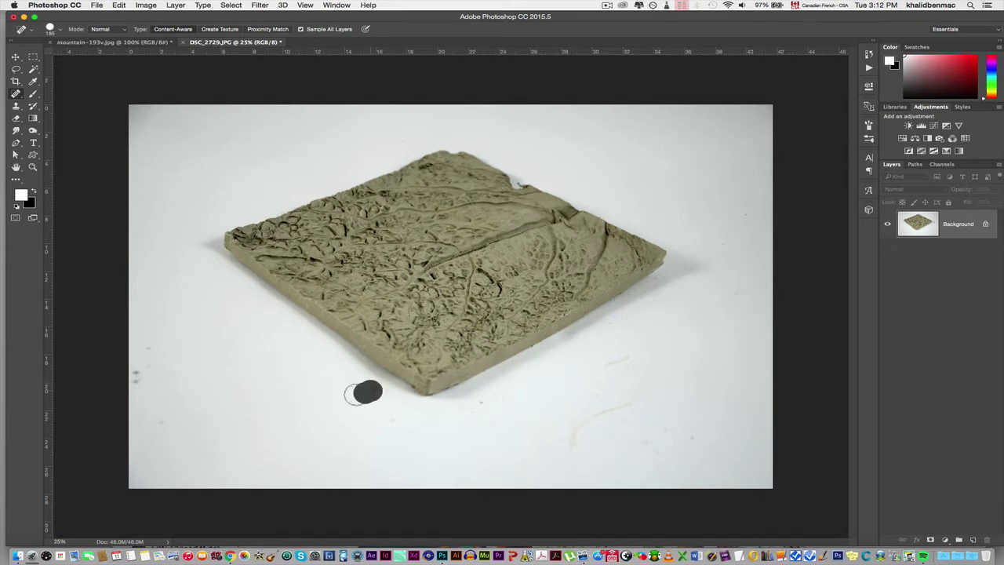
drag(363, 394, 335, 413)
mouse_move(140, 364)
mouse_down()
mouse_move(139, 395)
mouse_move(136, 360)
mouse_up()
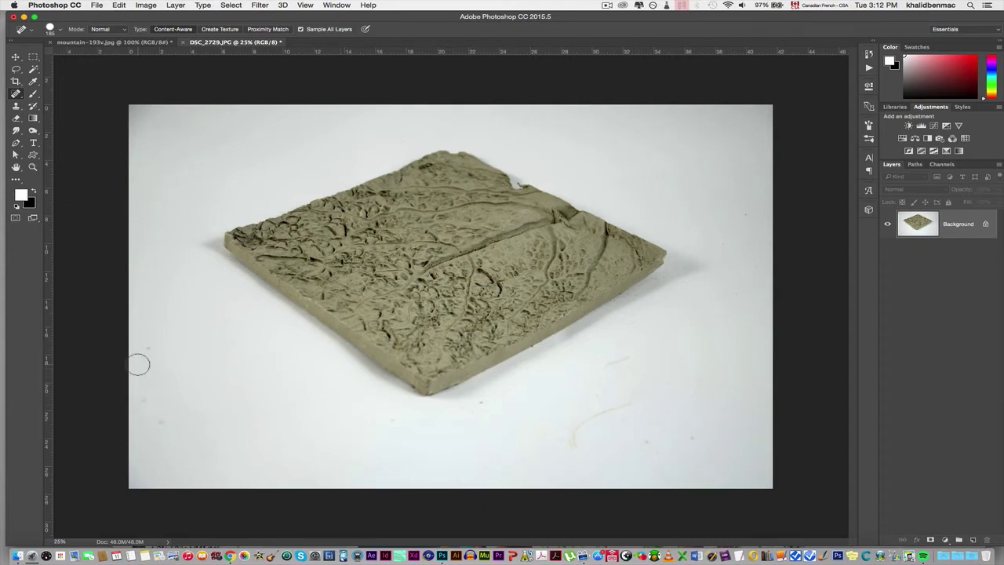
Step: Switch to the Healing Brush, show the document history, and revert the photo to its Levels state
click(15, 94)
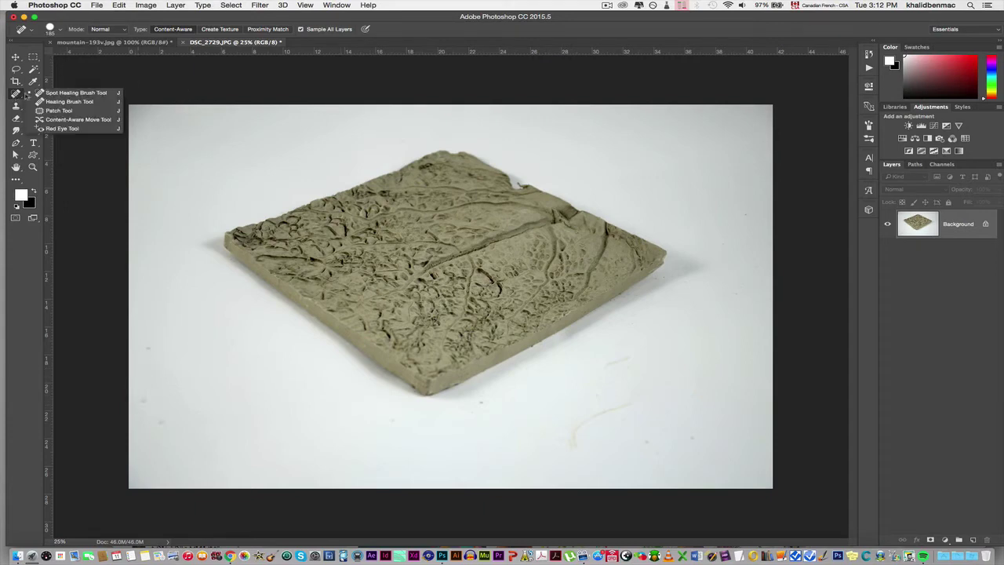
click(69, 102)
click(333, 8)
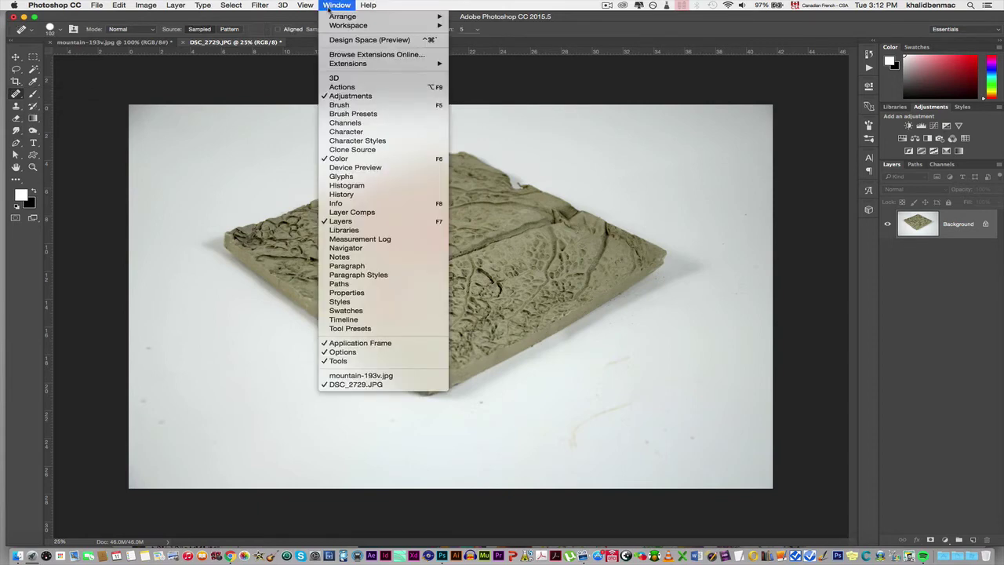
click(345, 194)
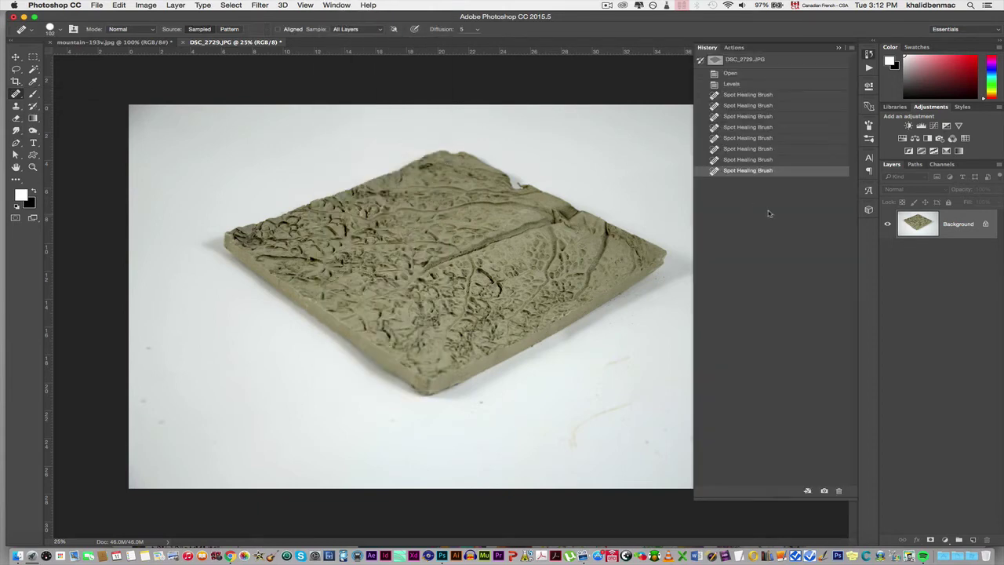
click(758, 138)
click(746, 96)
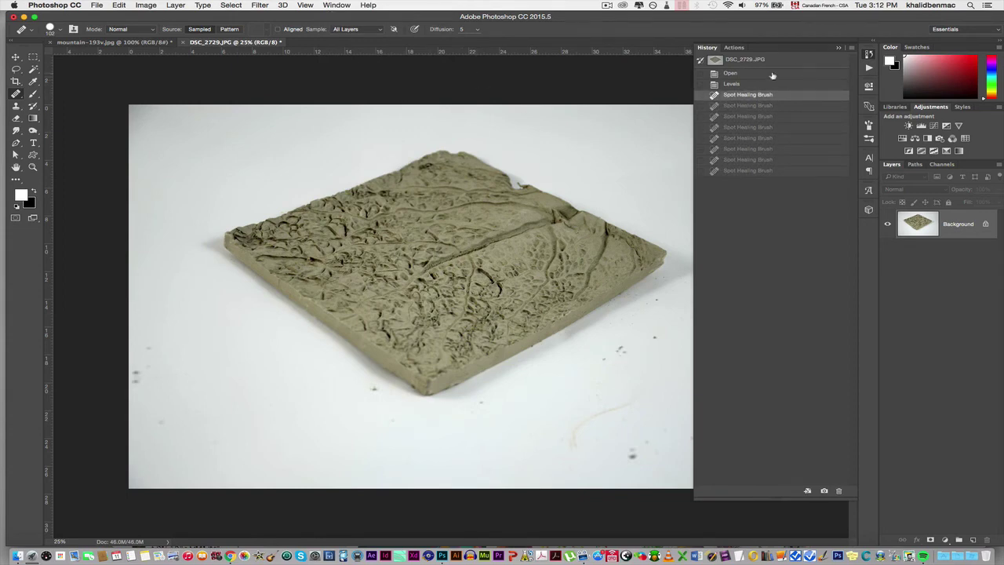
click(729, 61)
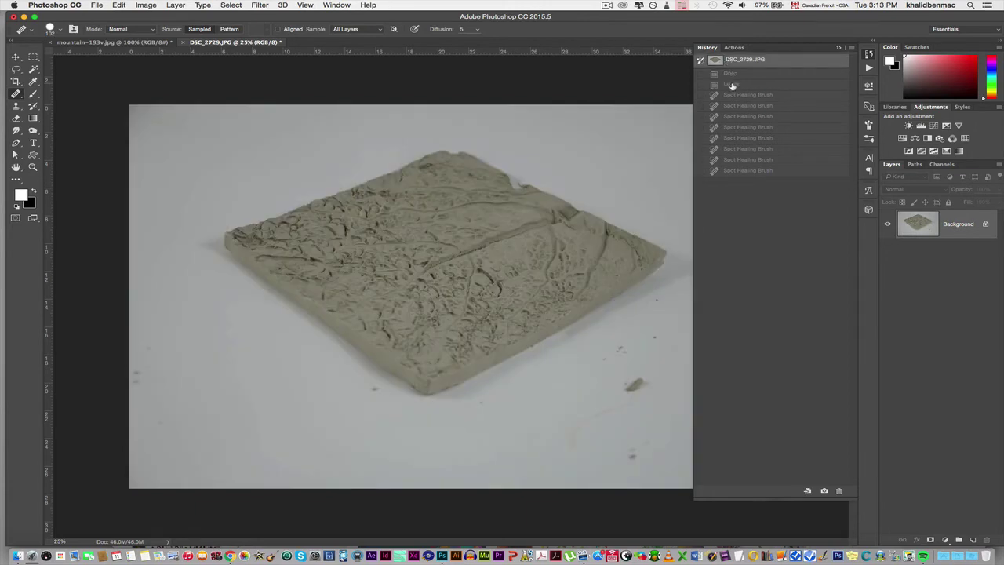
click(731, 85)
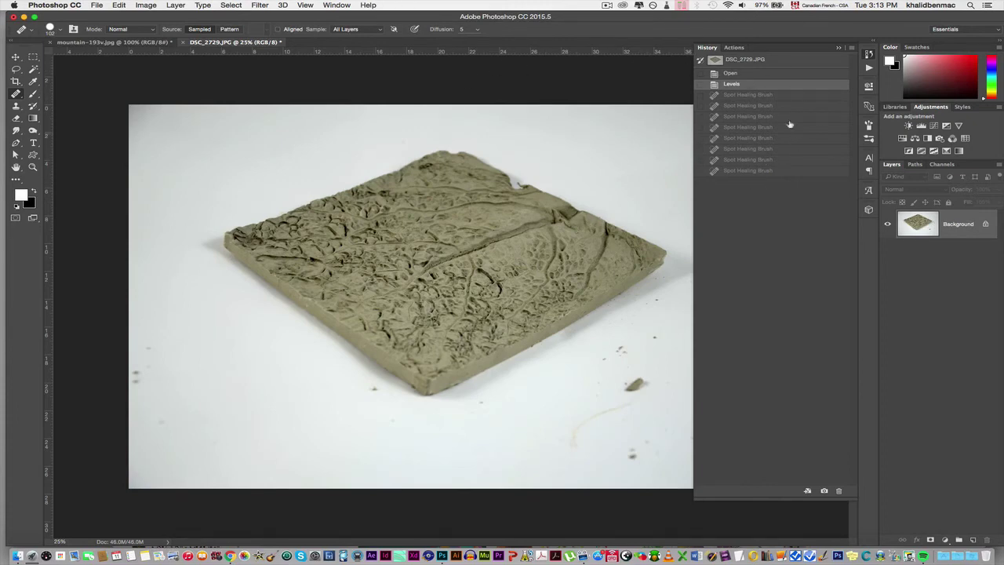
click(336, 5)
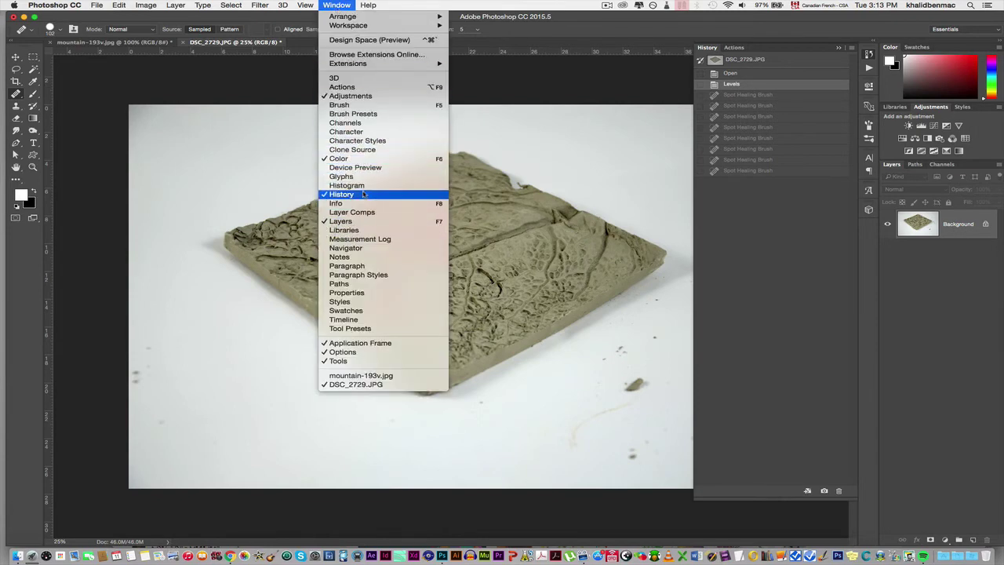
click(810, 262)
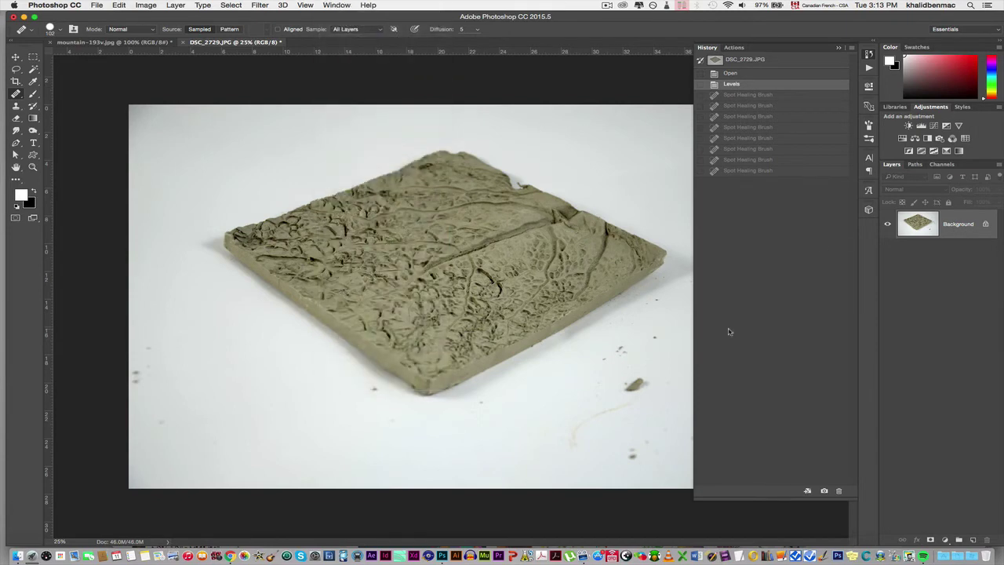
Step: Choose the Healing Brush and set its brush size to 130 px
click(16, 93)
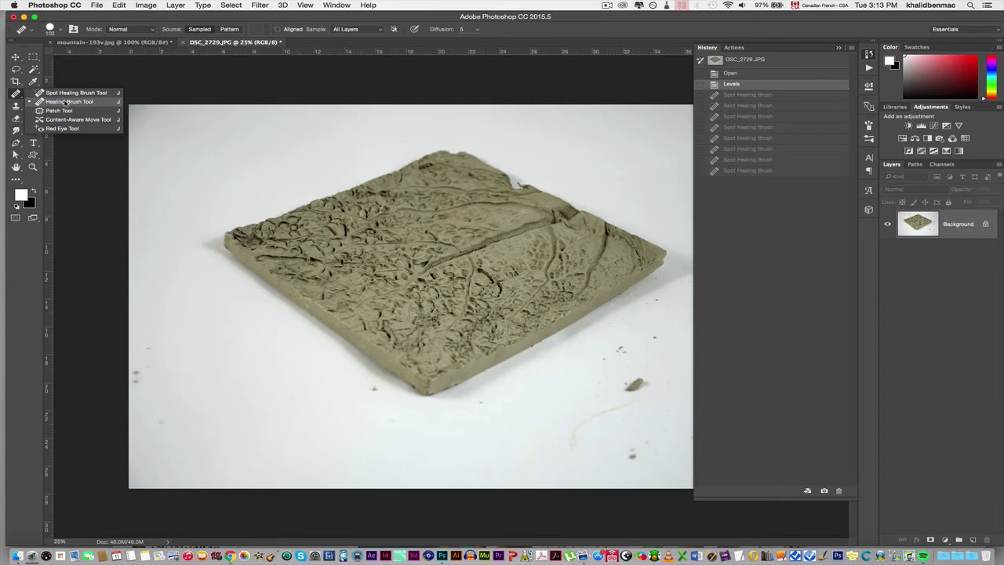
click(65, 102)
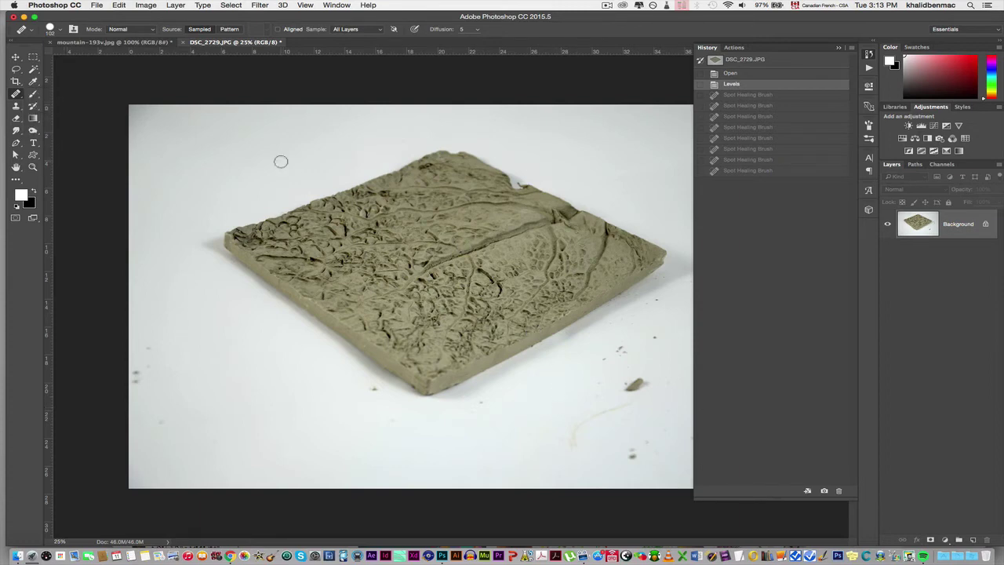
click(57, 31)
drag(75, 56, 77, 57)
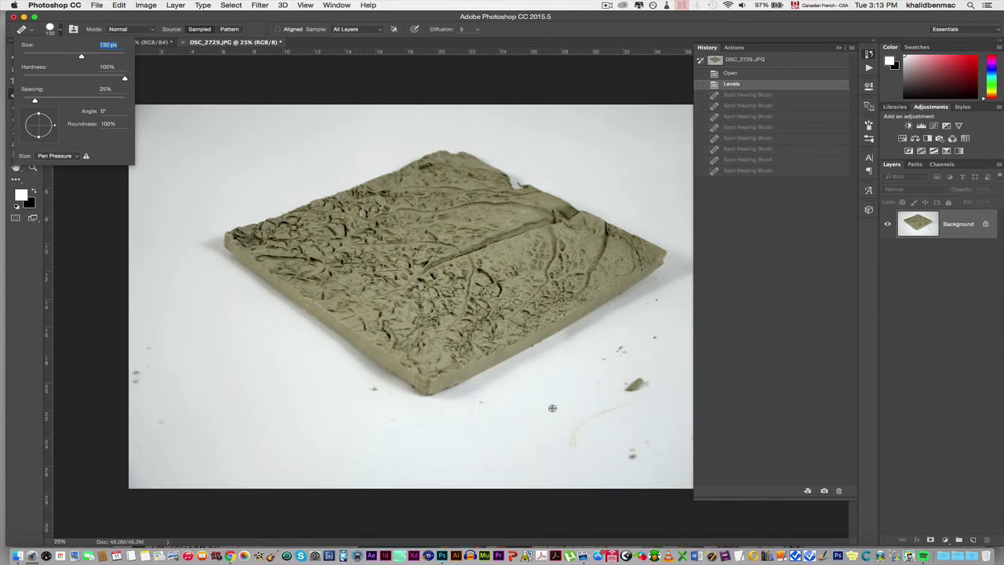
key(Return)
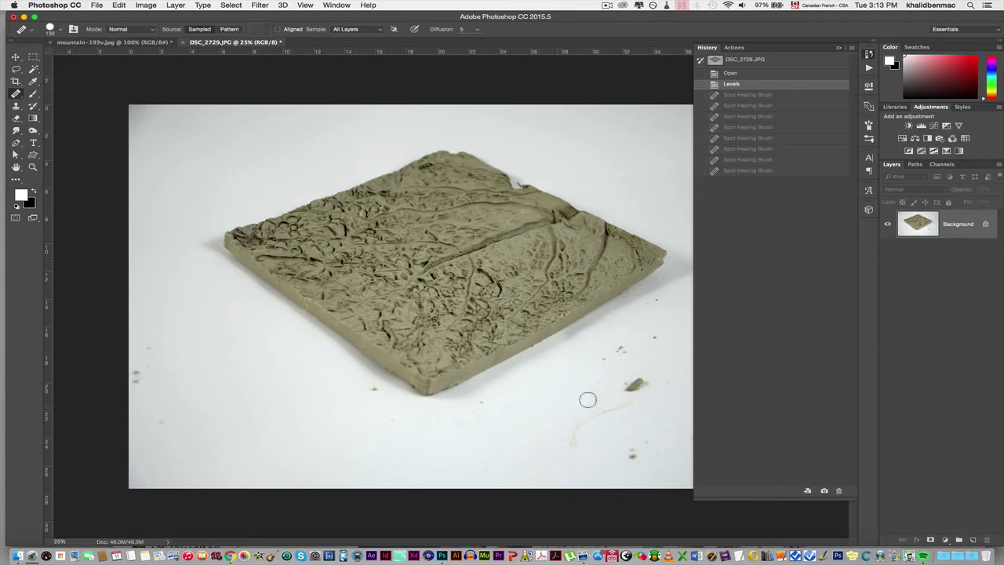
Step: Paint out the crumbs, specks and faint curved scratch below and beside the slab, using clean white background as the healing source
mouse_move(628, 390)
mouse_down()
mouse_move(646, 384)
mouse_move(610, 354)
mouse_move(648, 342)
mouse_up()
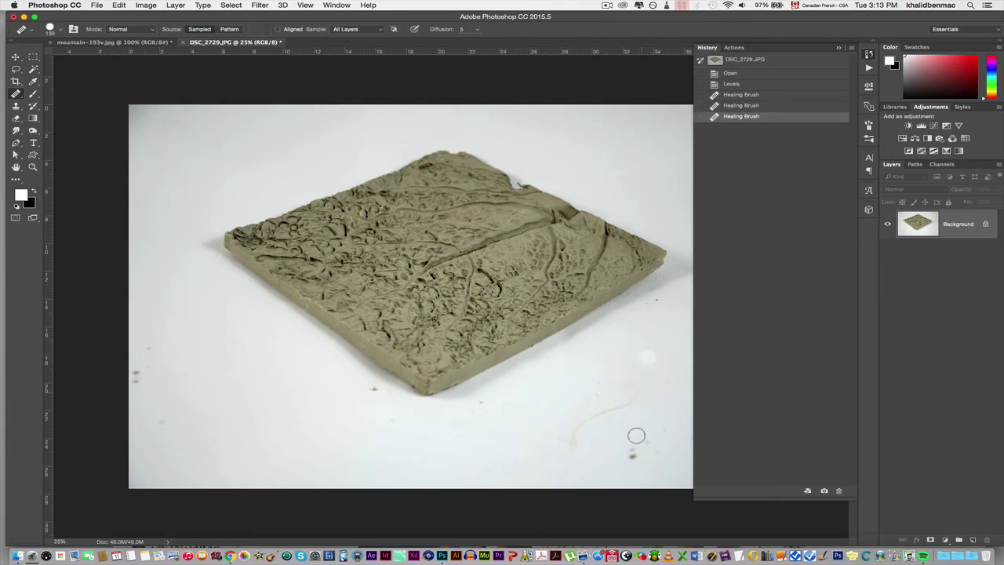
drag(623, 458, 639, 453)
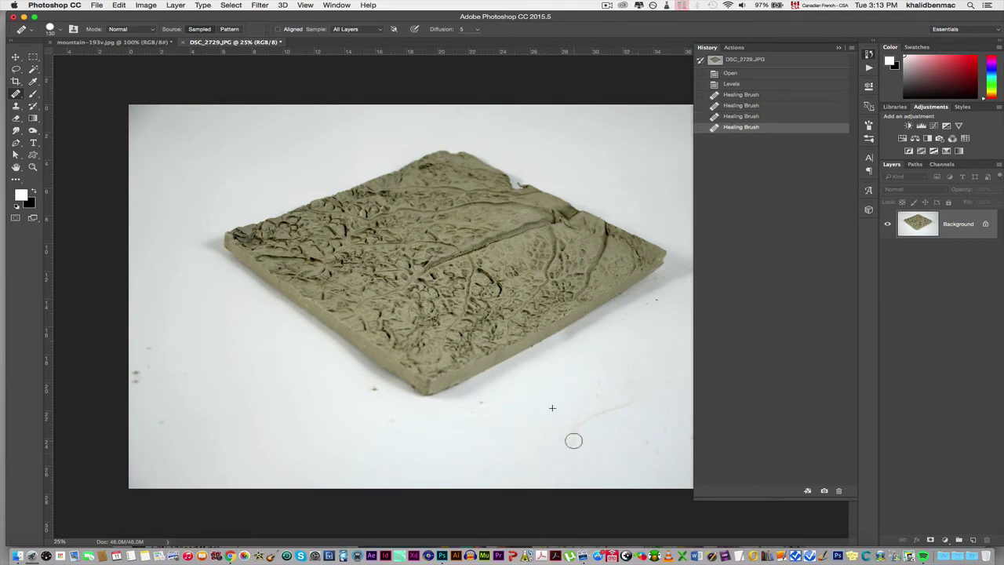
drag(573, 436, 613, 409)
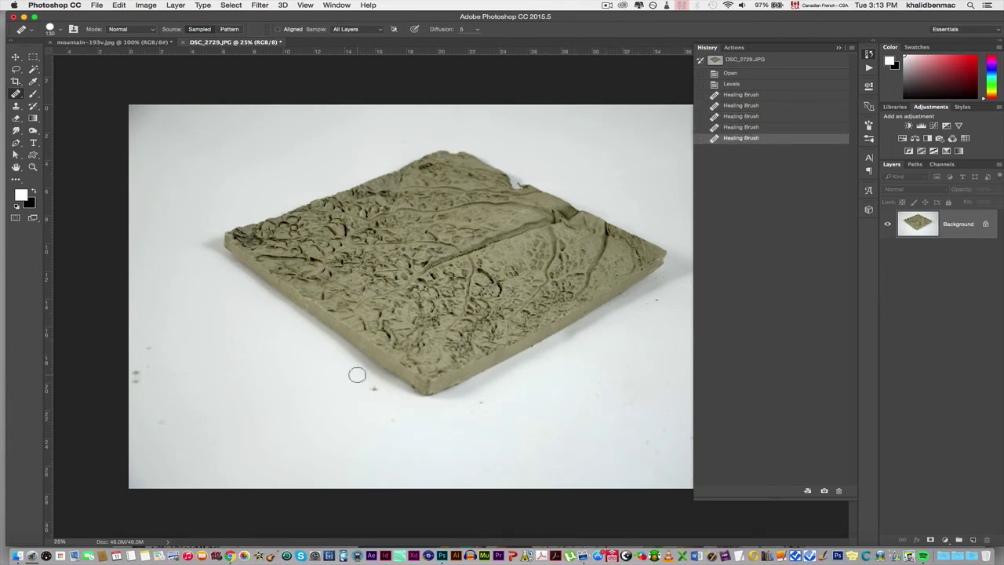
drag(377, 388, 366, 388)
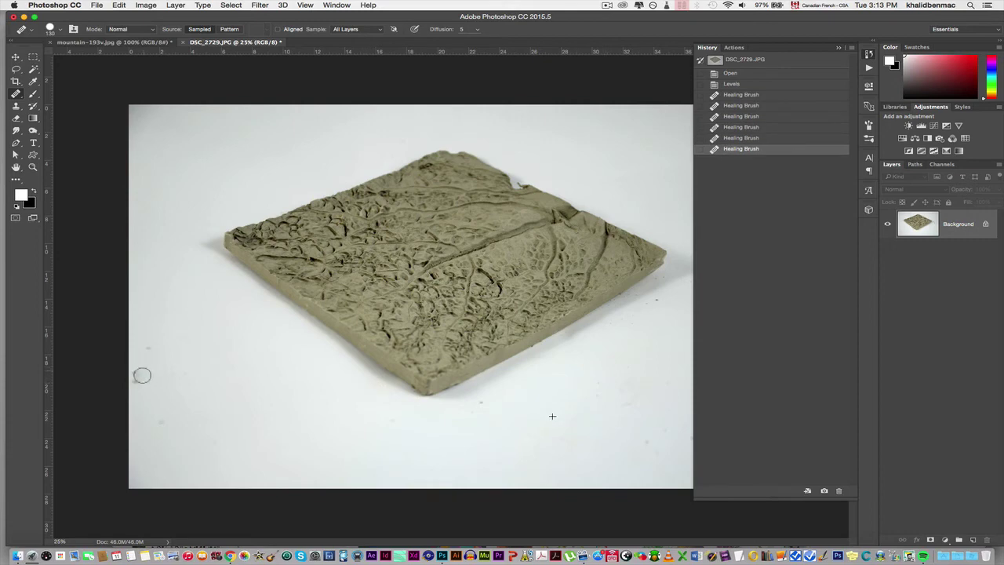
drag(141, 374, 159, 366)
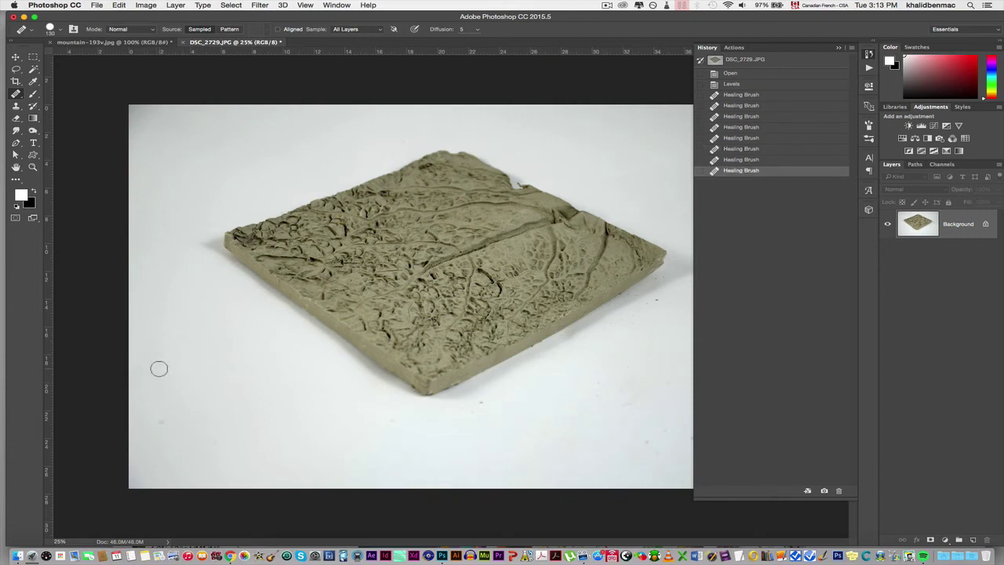
click(172, 423)
drag(328, 407, 332, 404)
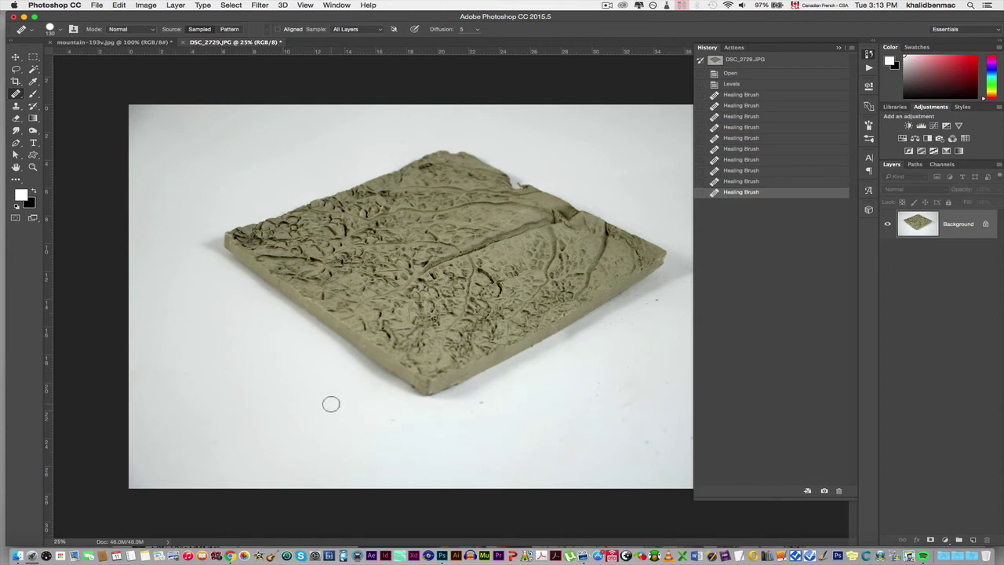
Step: Hide the document history and heal the remaining specks on the background near the slab's right corner and lower edges
click(840, 48)
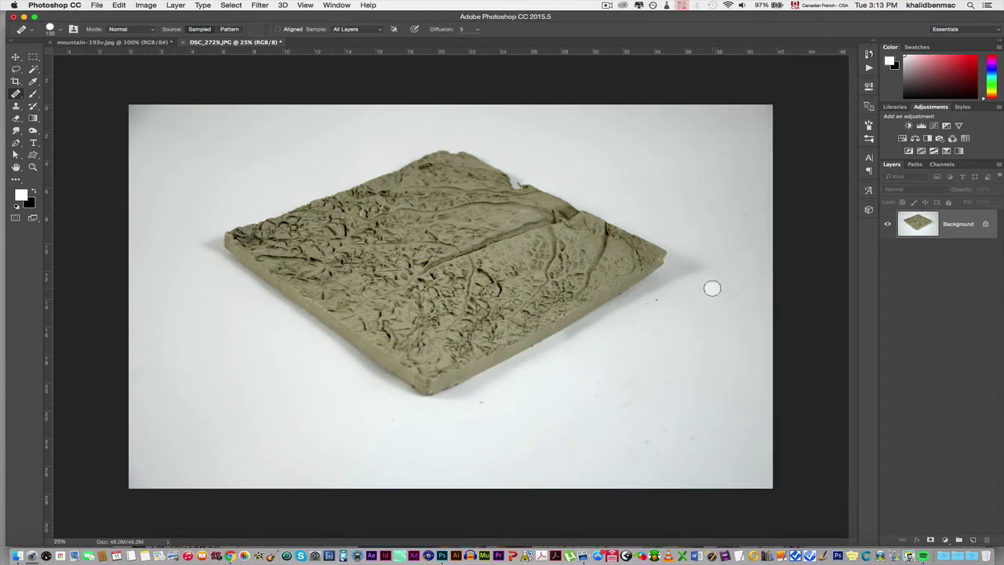
drag(698, 291, 657, 303)
click(560, 309)
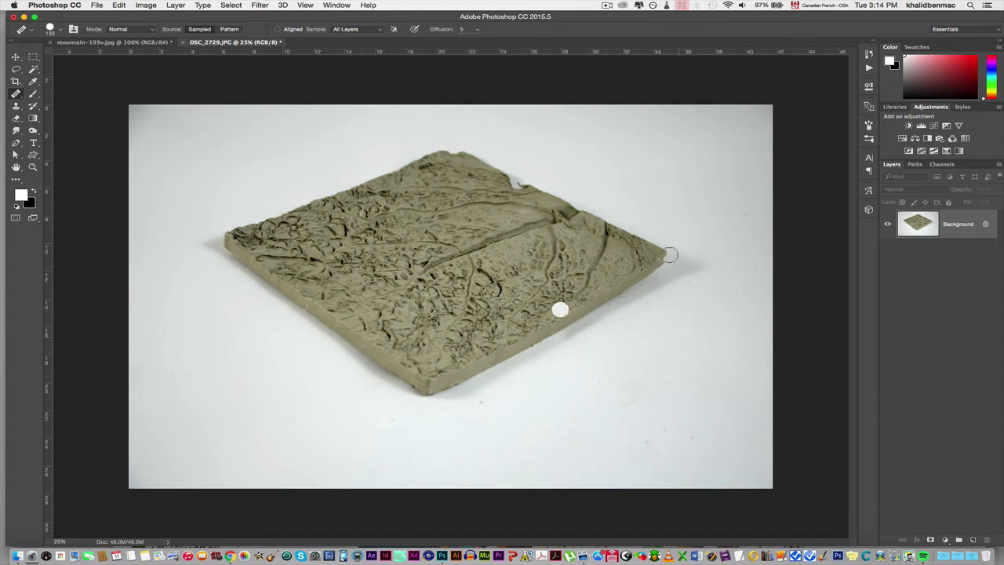
mouse_move(742, 258)
mouse_down()
mouse_move(701, 231)
mouse_move(704, 248)
mouse_up()
click(714, 273)
click(656, 357)
mouse_move(478, 408)
mouse_down()
mouse_move(493, 405)
mouse_move(475, 418)
mouse_up()
Step: Apply a Brightness/Contrast adjustment to the photo with brightness 24 and contrast 36
click(138, 6)
mouse_move(171, 35)
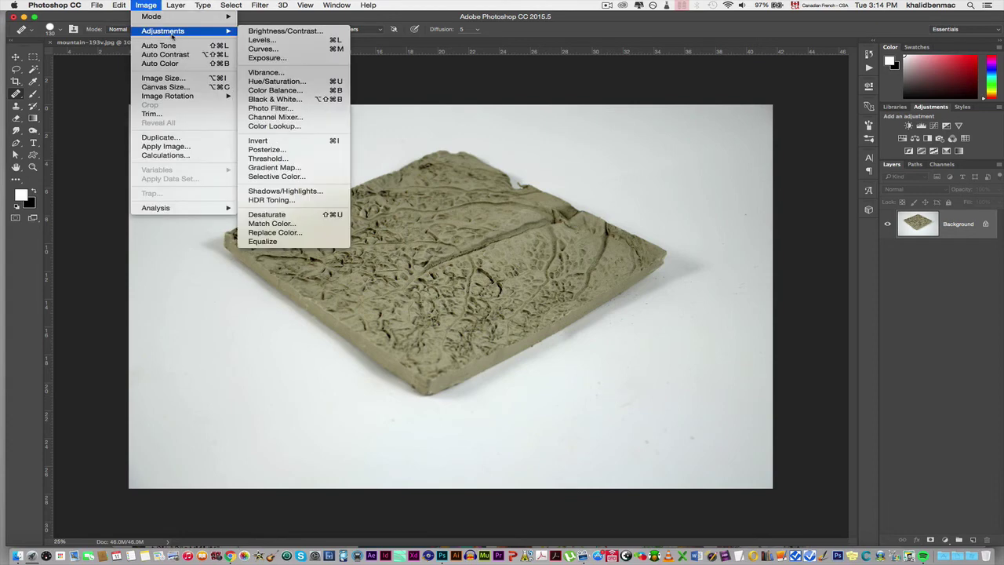
click(301, 31)
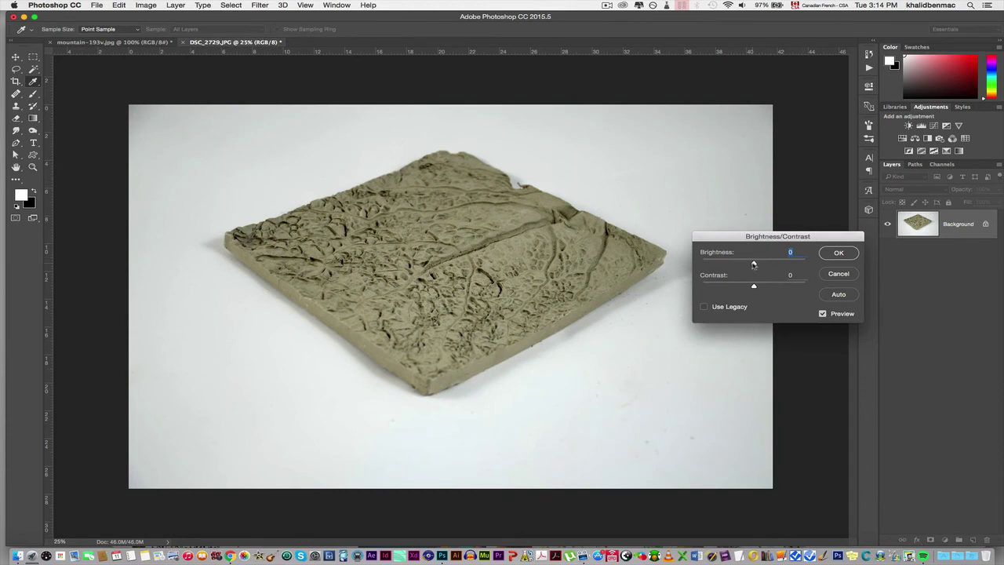
drag(754, 266, 770, 289)
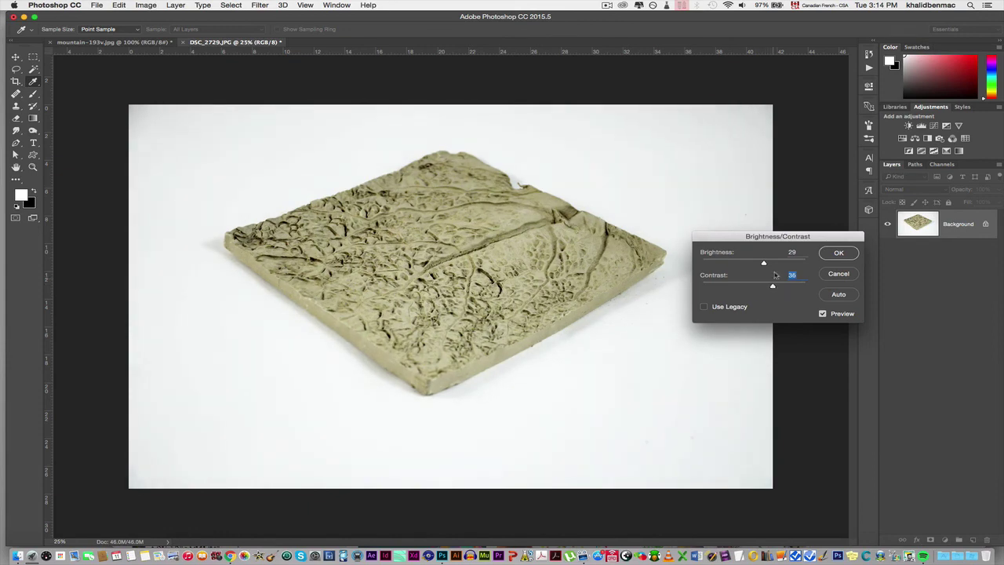
drag(765, 265, 763, 264)
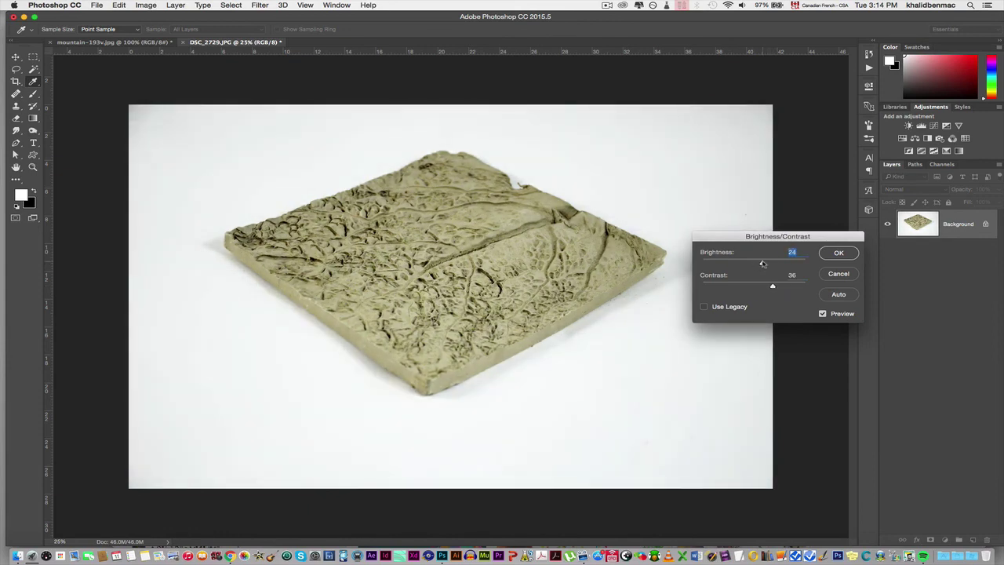
click(836, 254)
key(j)
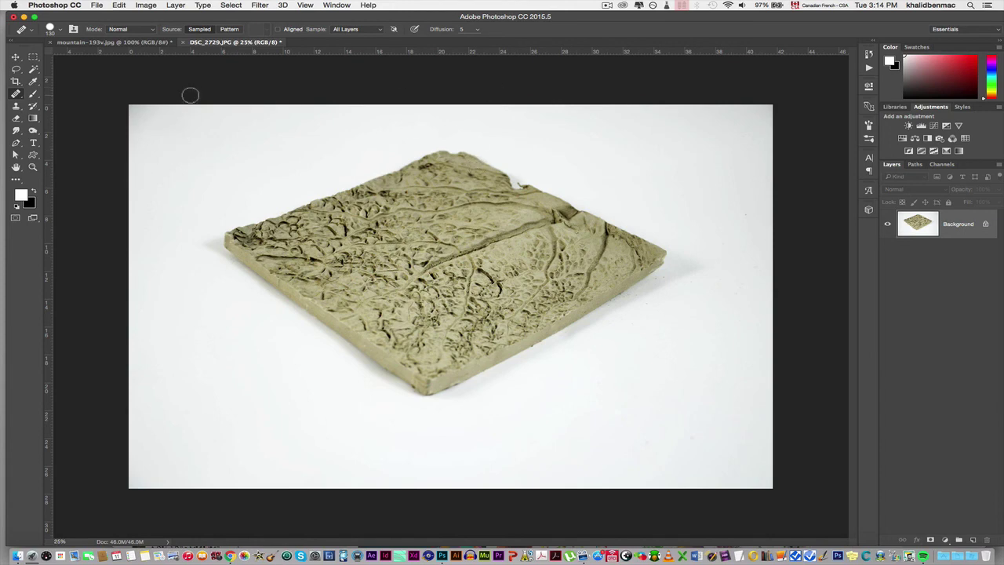
click(98, 6)
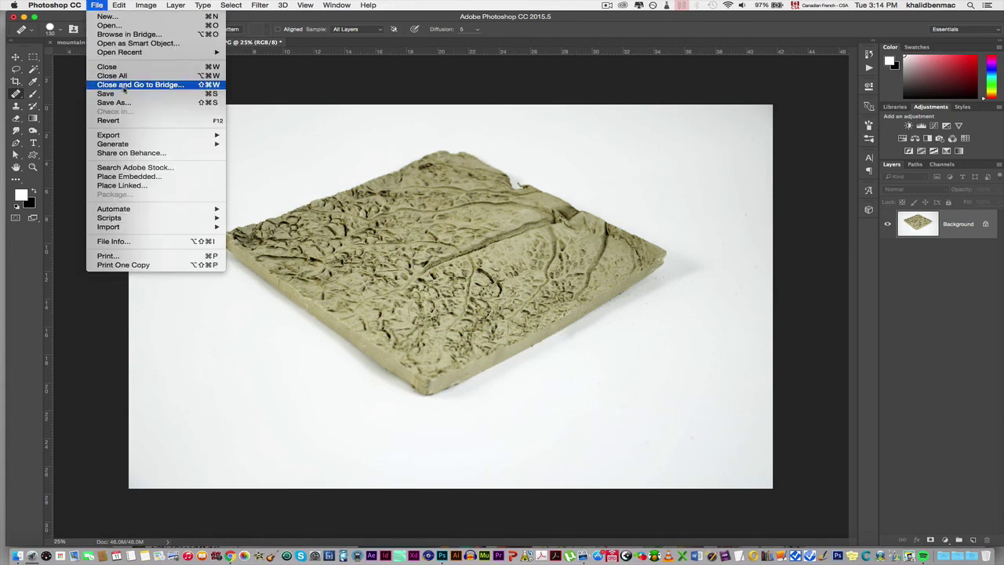
click(129, 103)
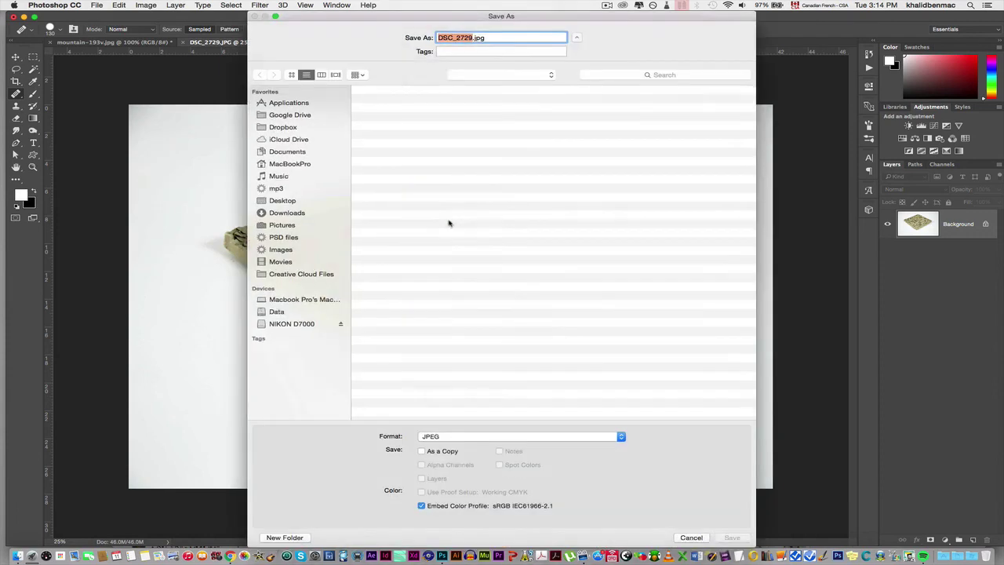
click(469, 440)
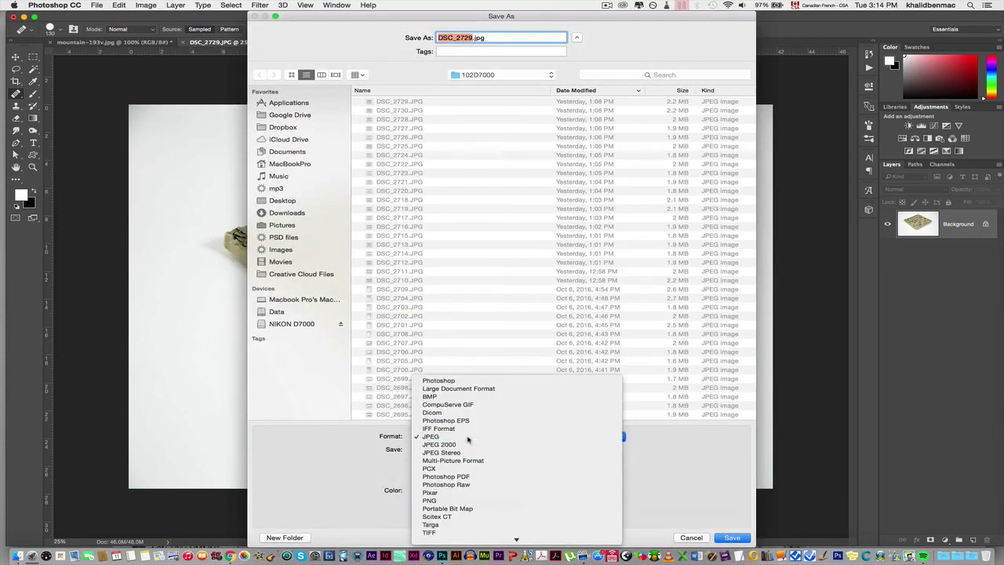
click(468, 436)
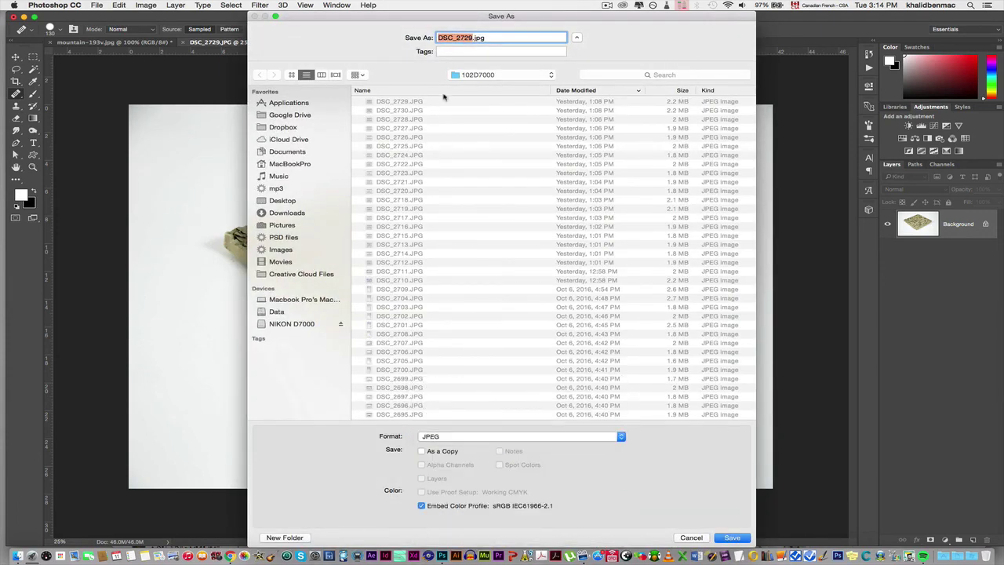
click(690, 538)
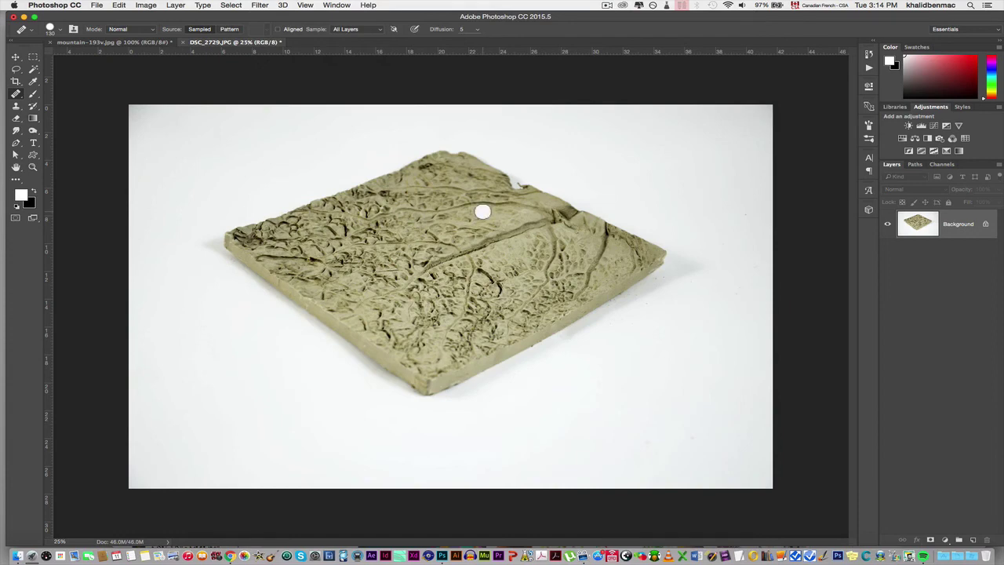